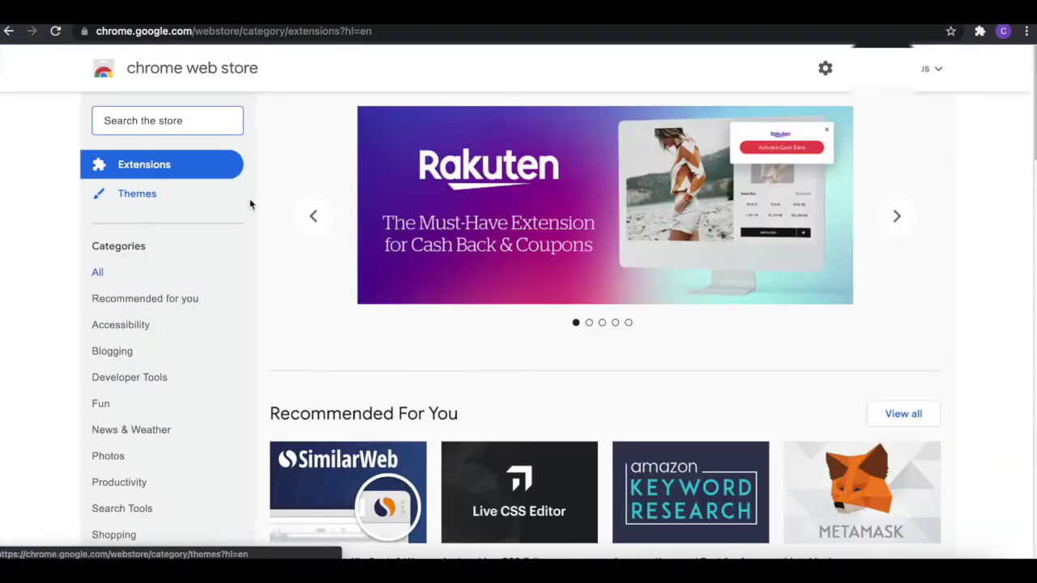
# Step: Search the Chrome Web Store for 'supdropshipping' and install the SUPDropshipping extension
pyautogui.write('supdropship')
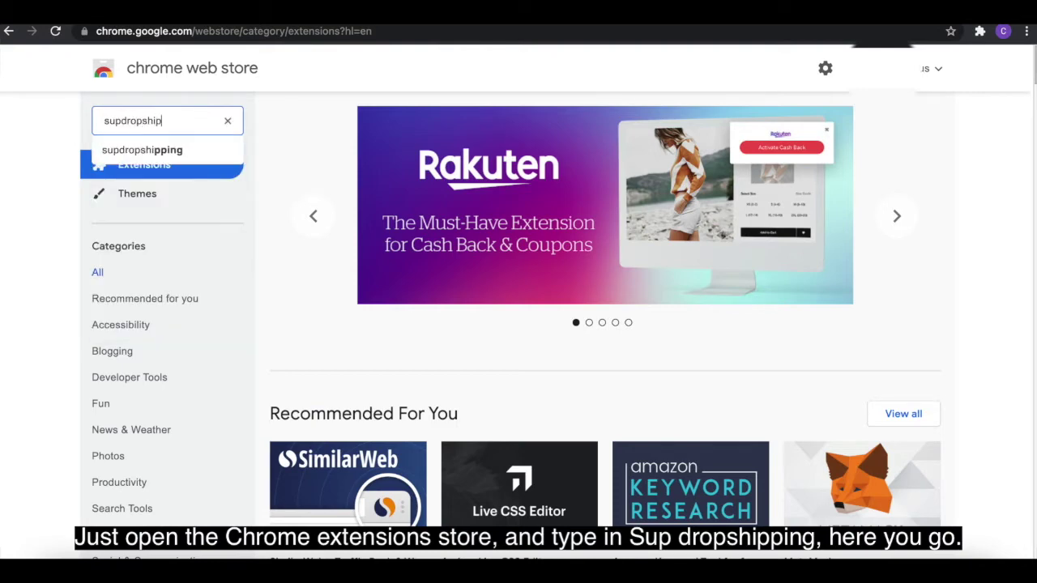
pyautogui.write('ping')
pyautogui.press('Return')
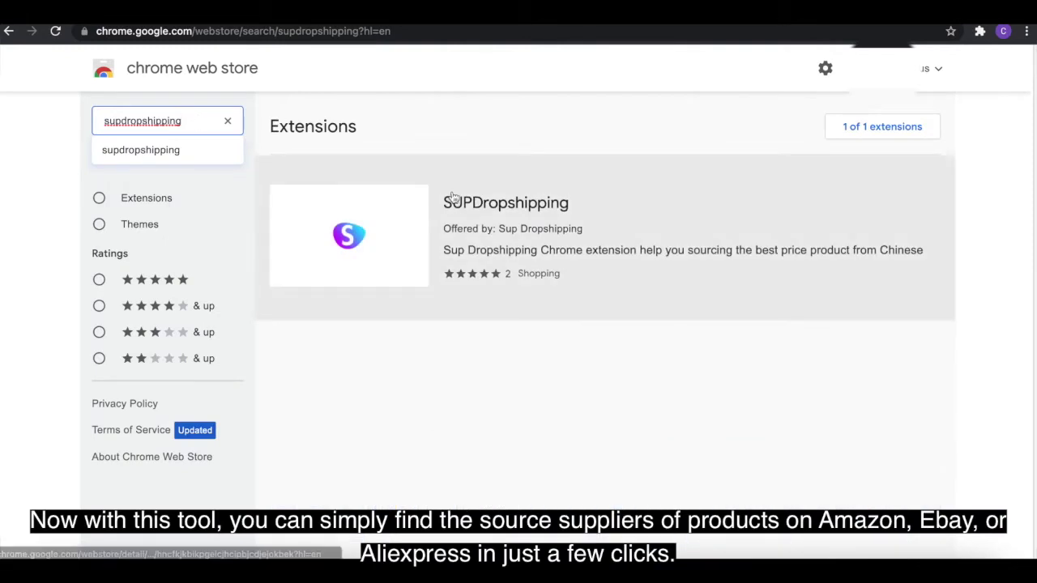
pyautogui.click(523, 209)
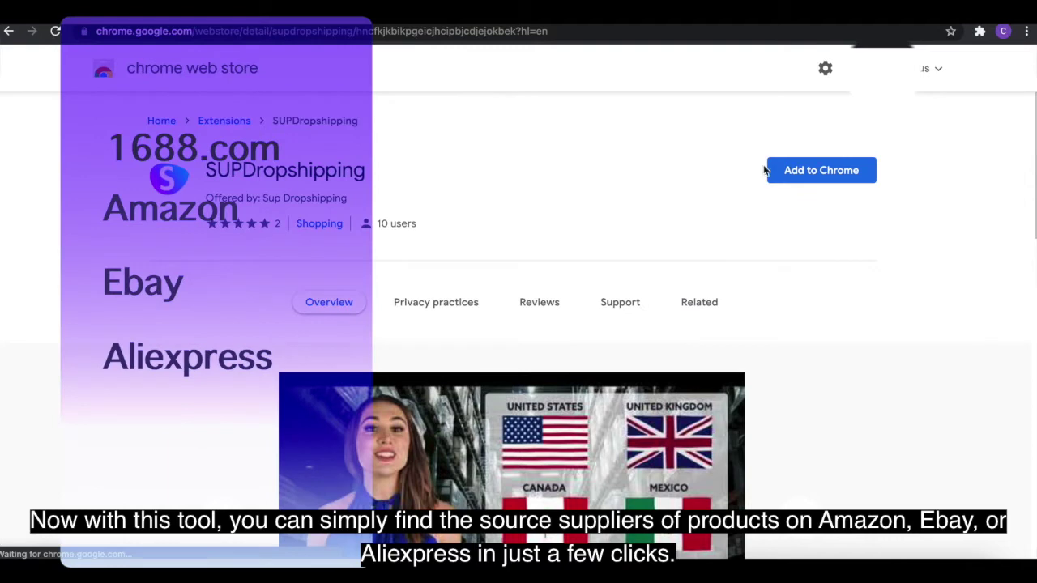
pyautogui.click(816, 170)
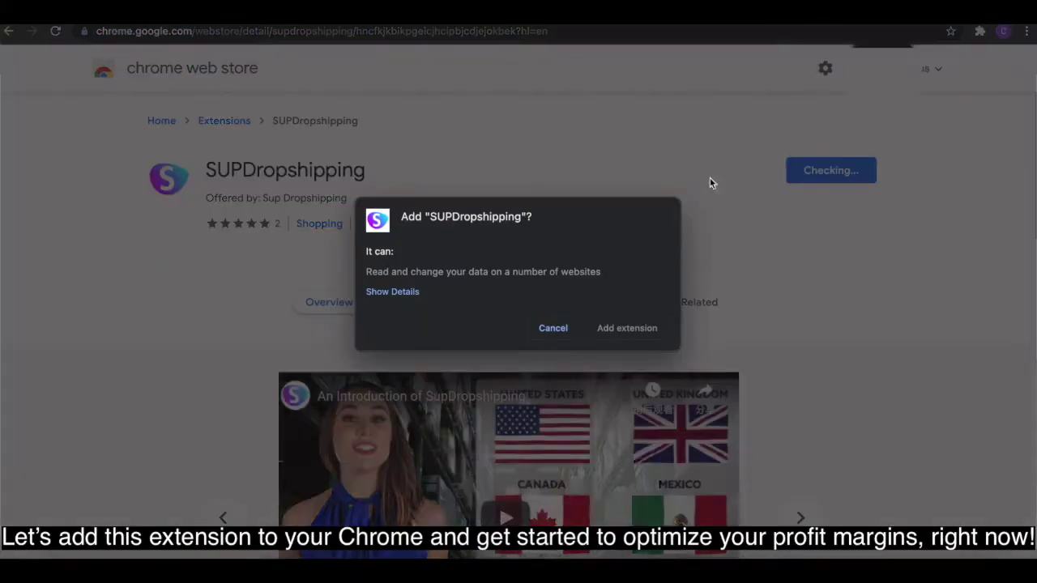
pyautogui.click(630, 328)
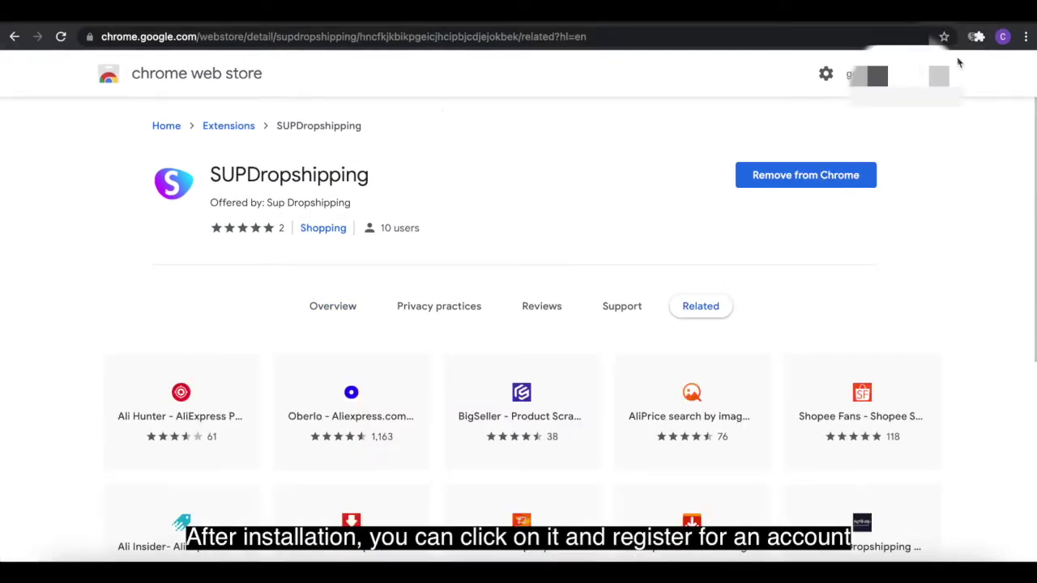
# Step: Sign in to the SUPDropshipping extension with the account email and password
pyautogui.click(981, 38)
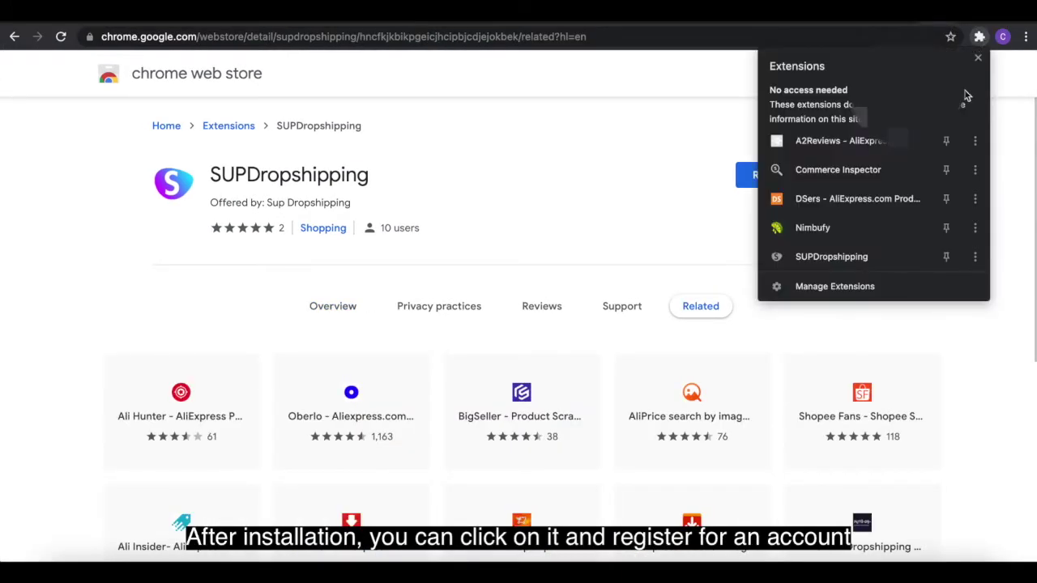
pyautogui.click(683, 243)
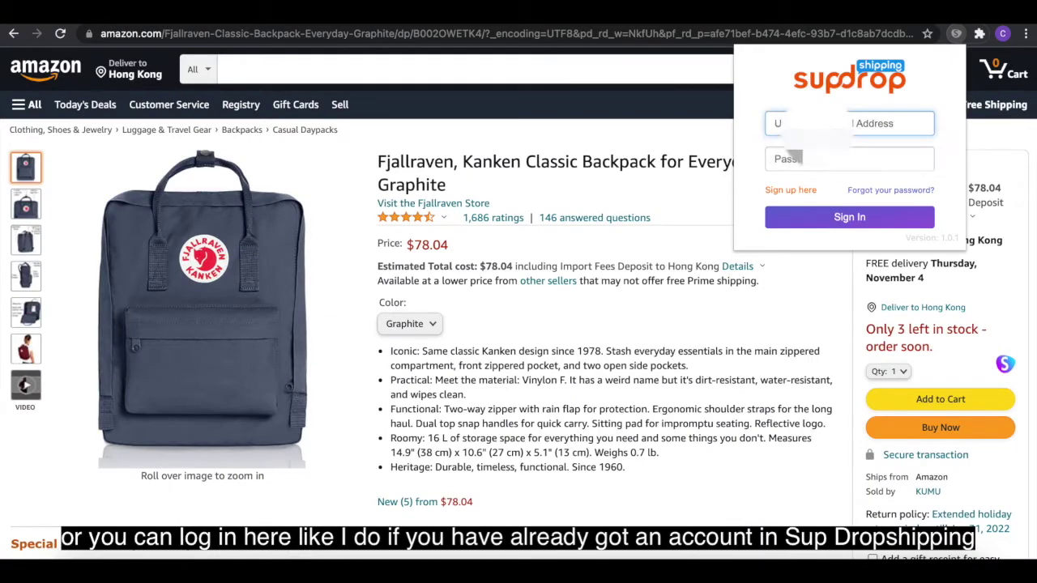
pyautogui.click(794, 158)
pyautogui.write('******')
pyautogui.click(859, 217)
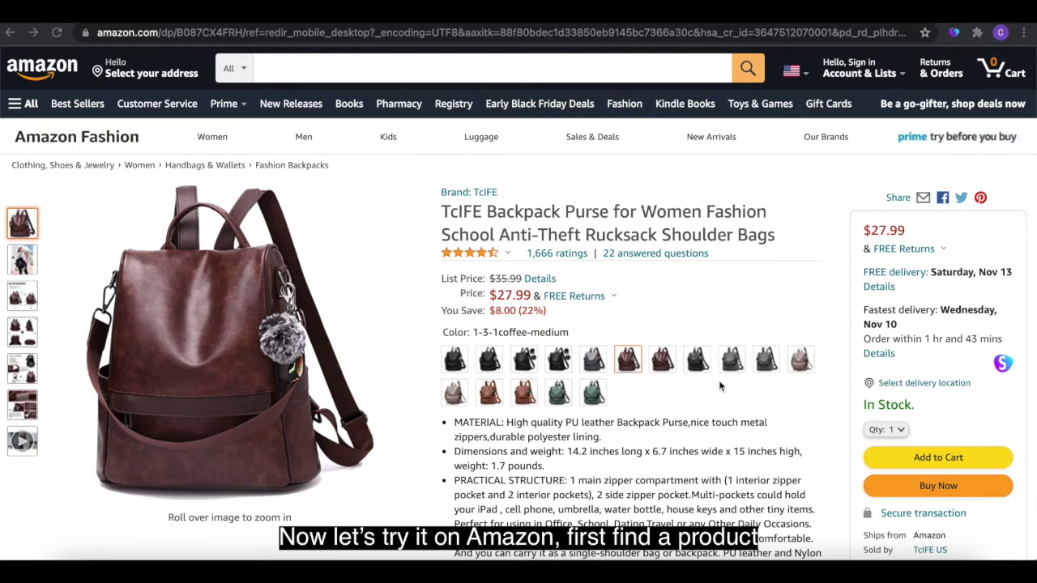
# Step: Select the coffee backpack variant and run Find Better Price on its main photo
pyautogui.click(629, 361)
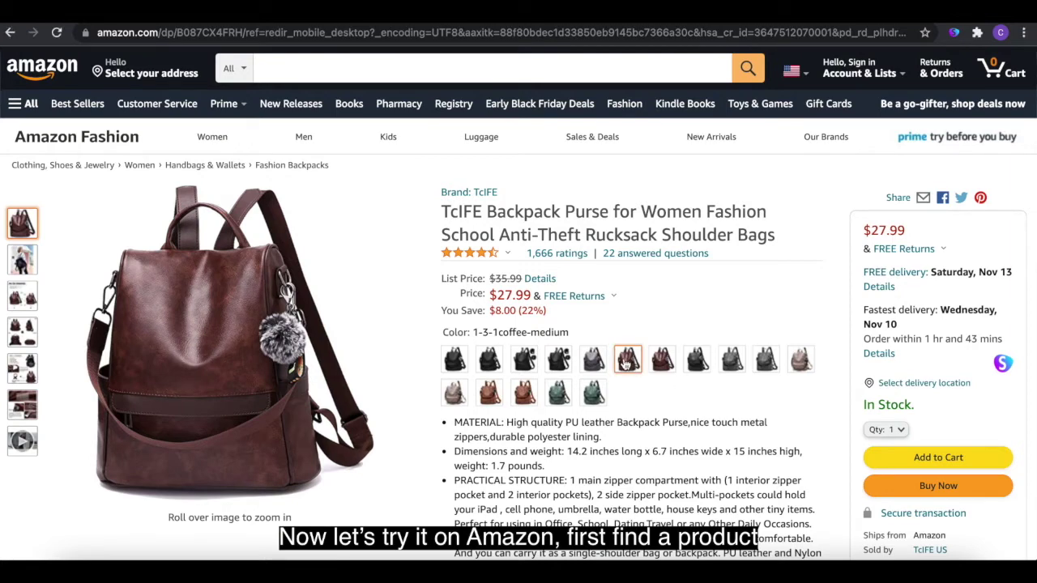
pyautogui.moveTo(1005, 365)
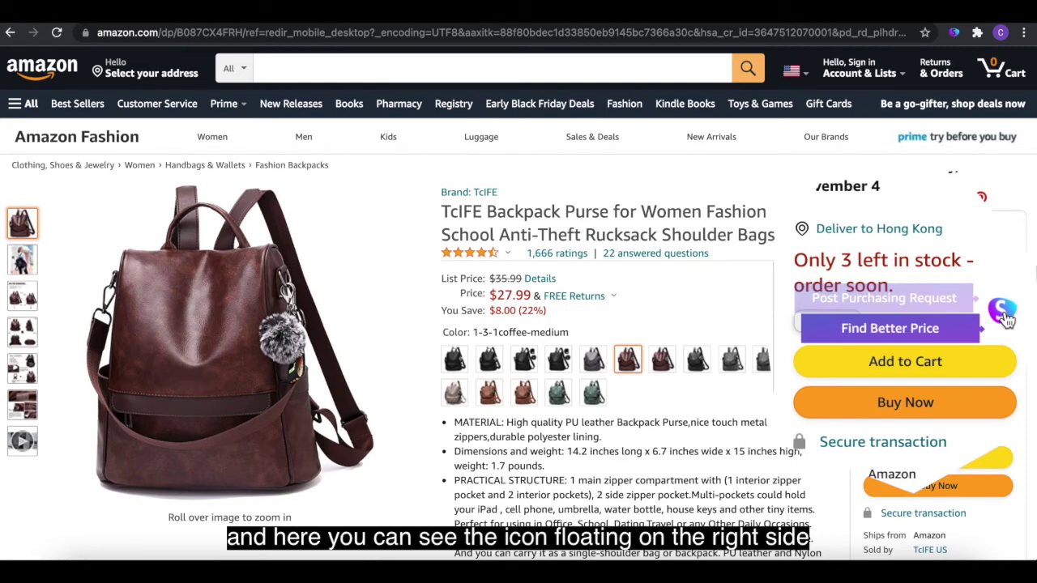
pyautogui.click(930, 375)
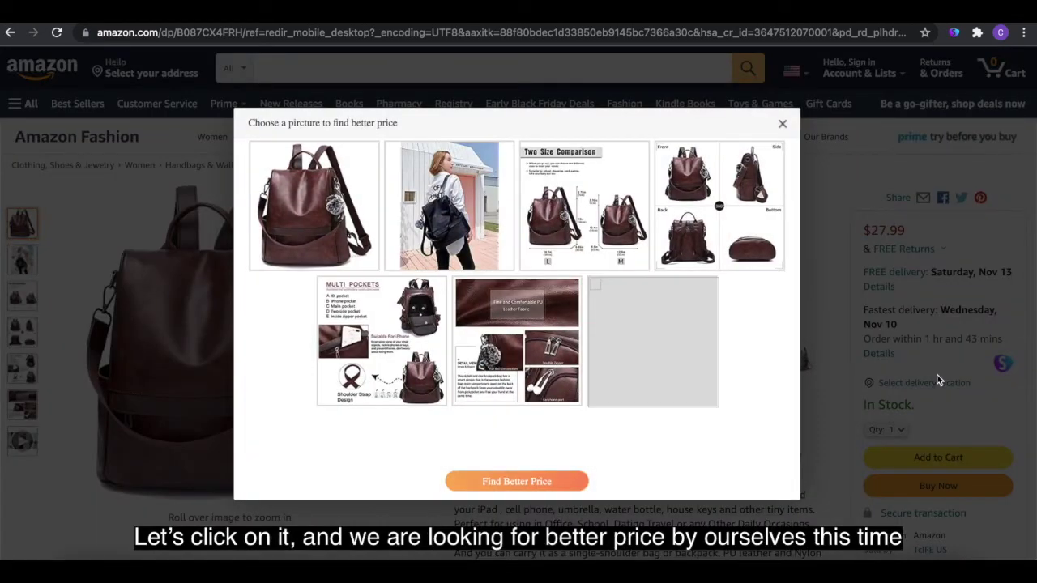
pyautogui.click(318, 214)
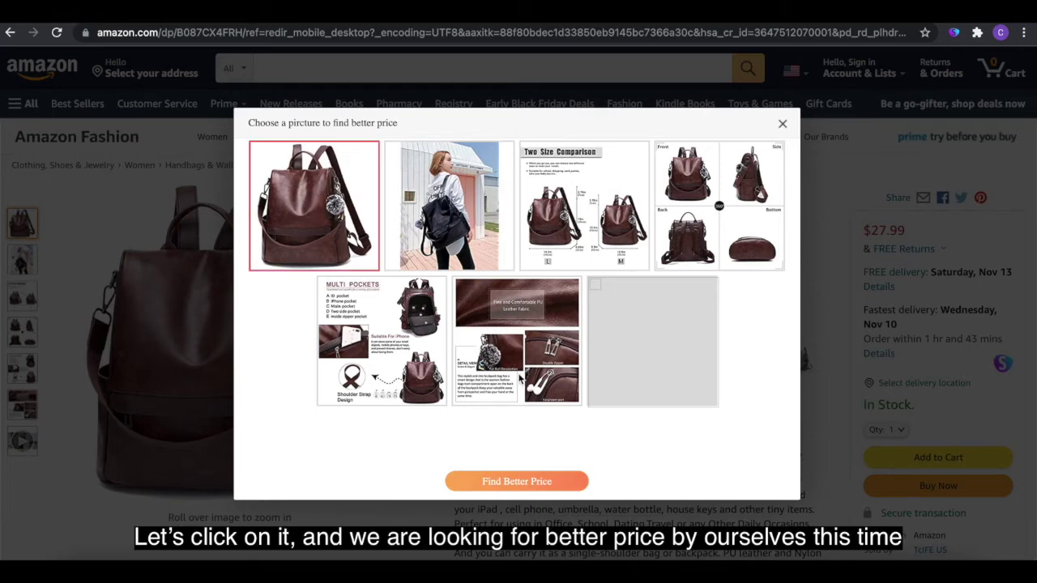
pyautogui.click(527, 481)
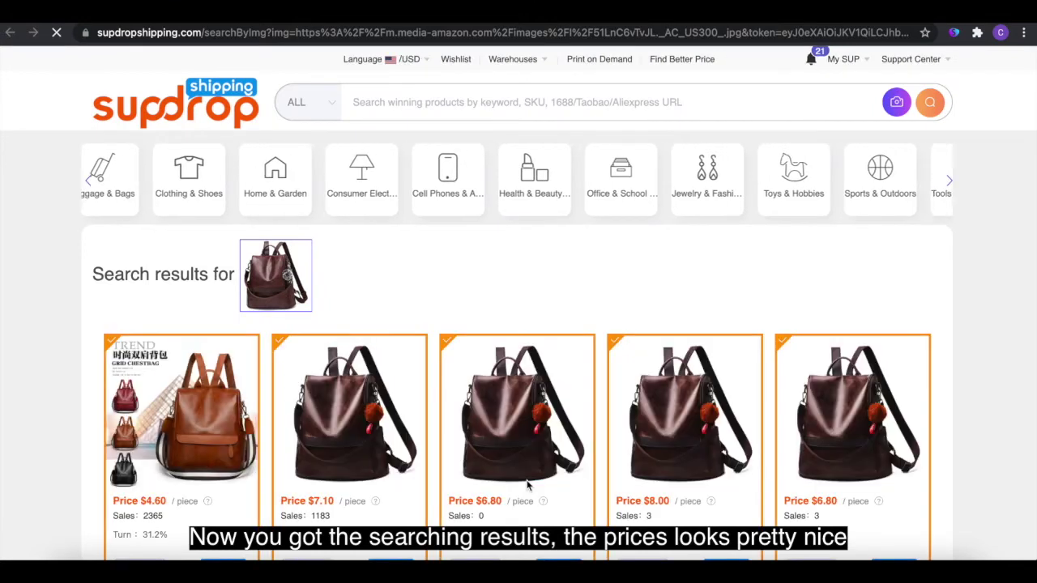
pyautogui.scroll(-1, 527, 486)
pyautogui.scroll(-1, 527, 487)
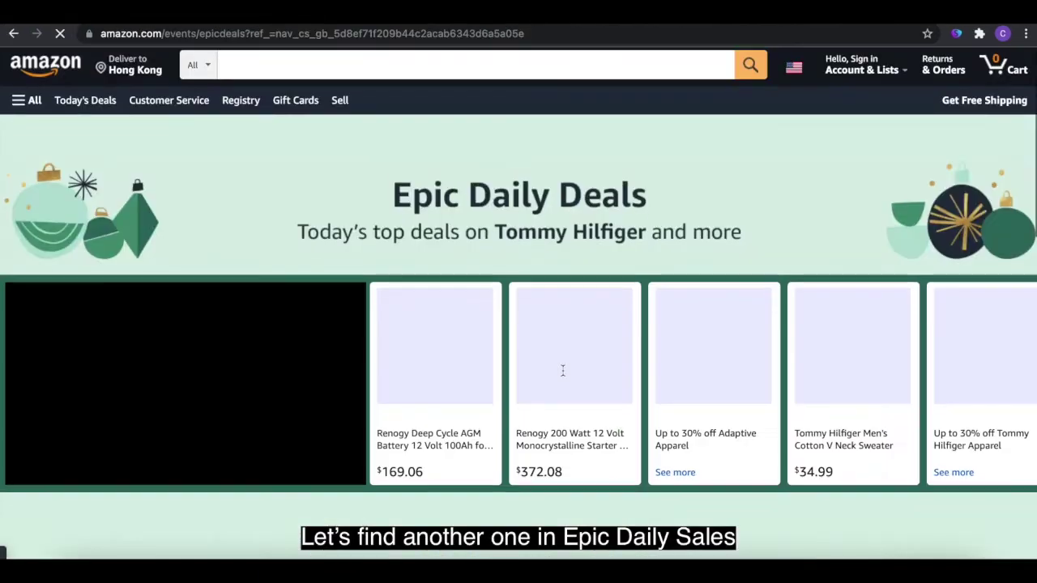
# Step: Open a leopard Jessica Simpson slipper from the deal and search suppliers with its first photo
pyautogui.scroll(-6, 562, 371)
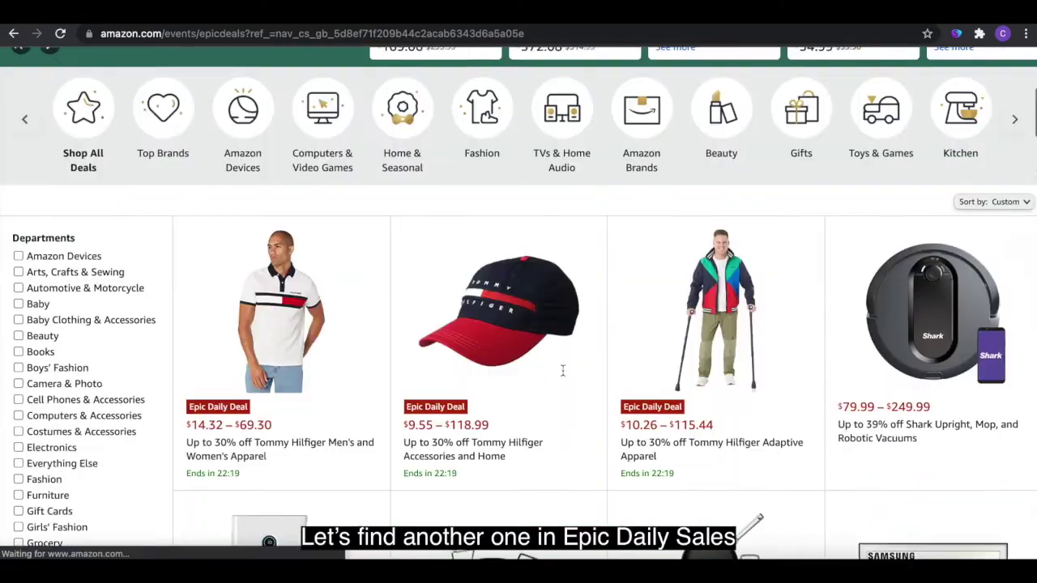
pyautogui.scroll(-10, 562, 370)
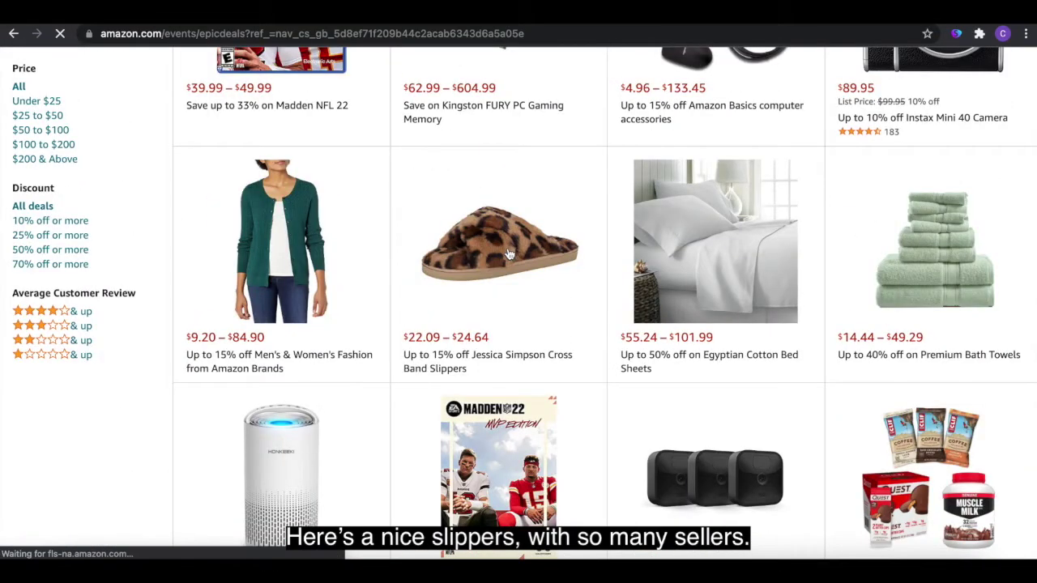
pyautogui.click(508, 254)
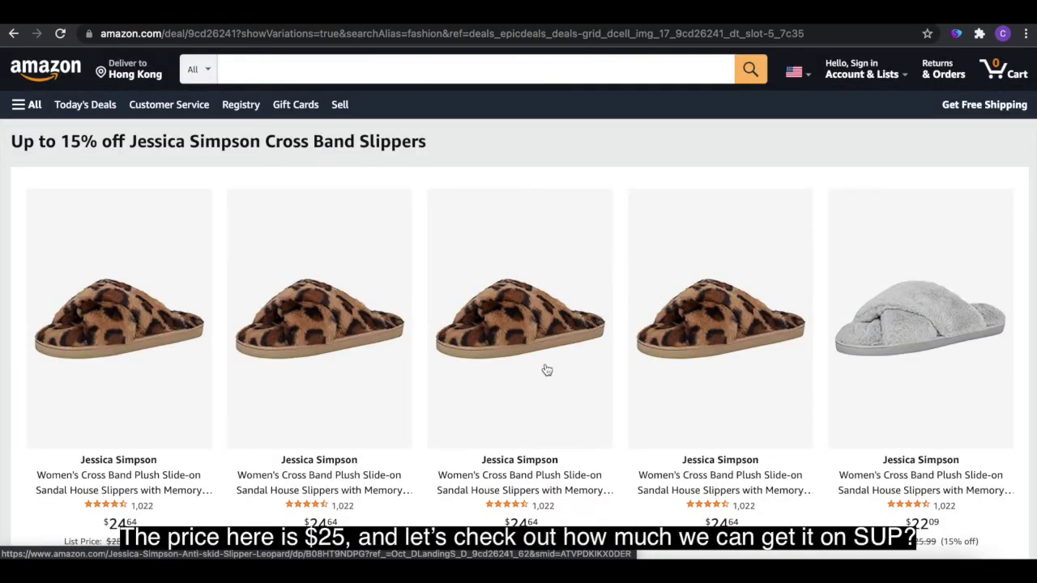
pyautogui.click(538, 332)
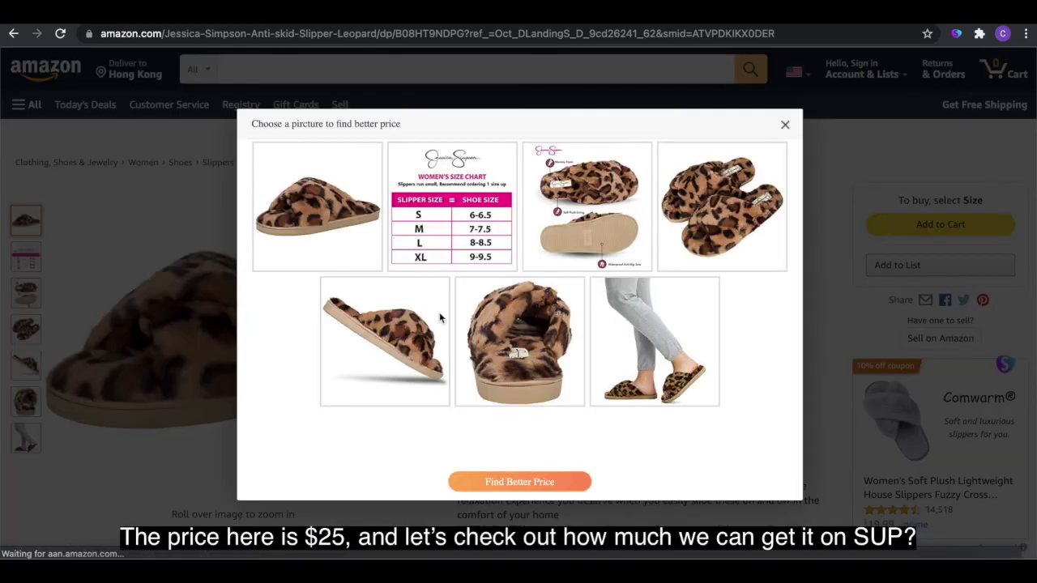
pyautogui.click(343, 232)
pyautogui.click(511, 482)
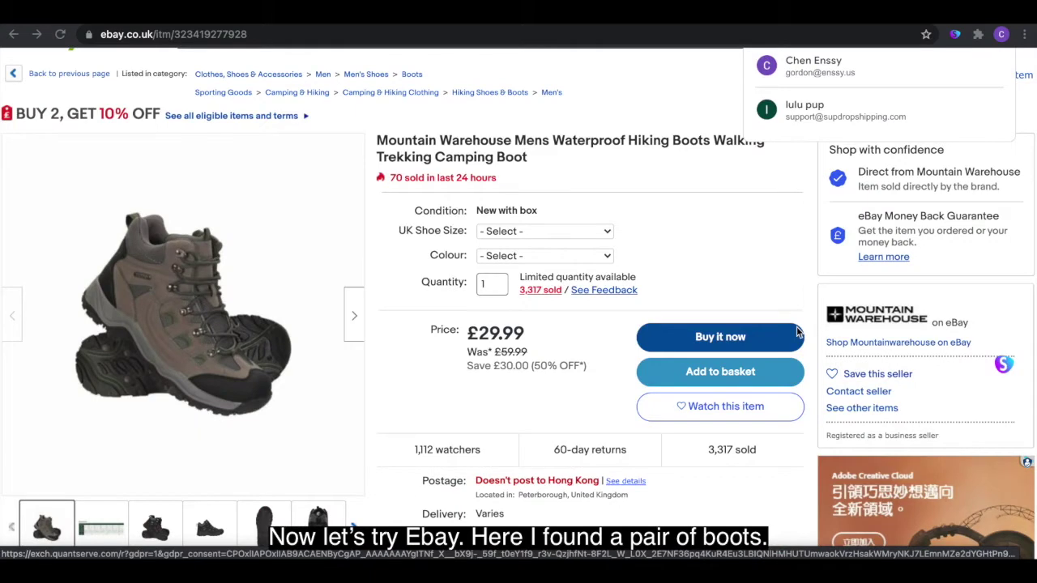
pyautogui.scroll(1, 1002, 364)
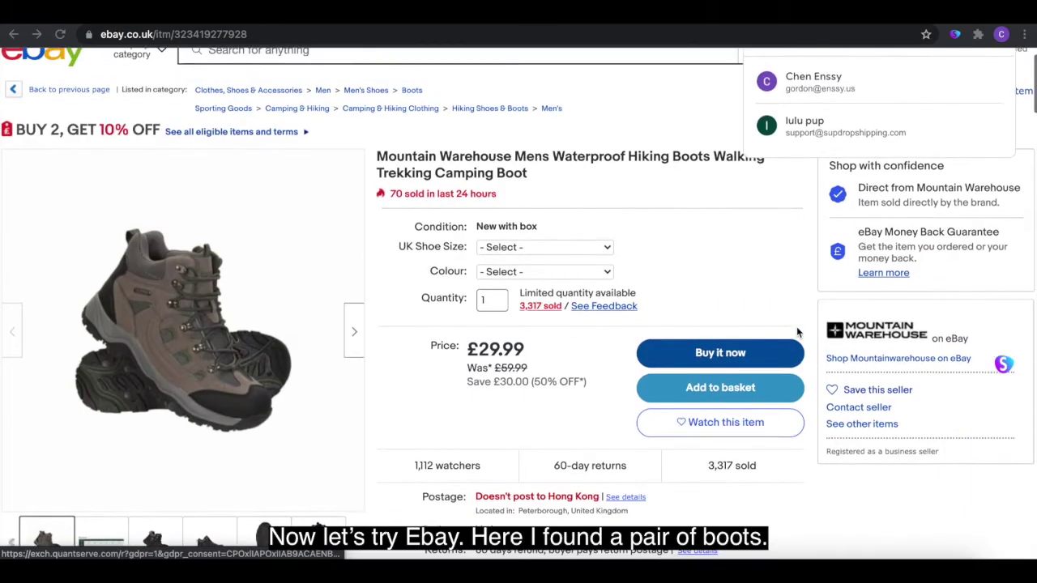
# Step: Run Find Better Price on the first eBay hiking boots' photo and browse the results
pyautogui.moveTo(1005, 362)
pyautogui.click(914, 377)
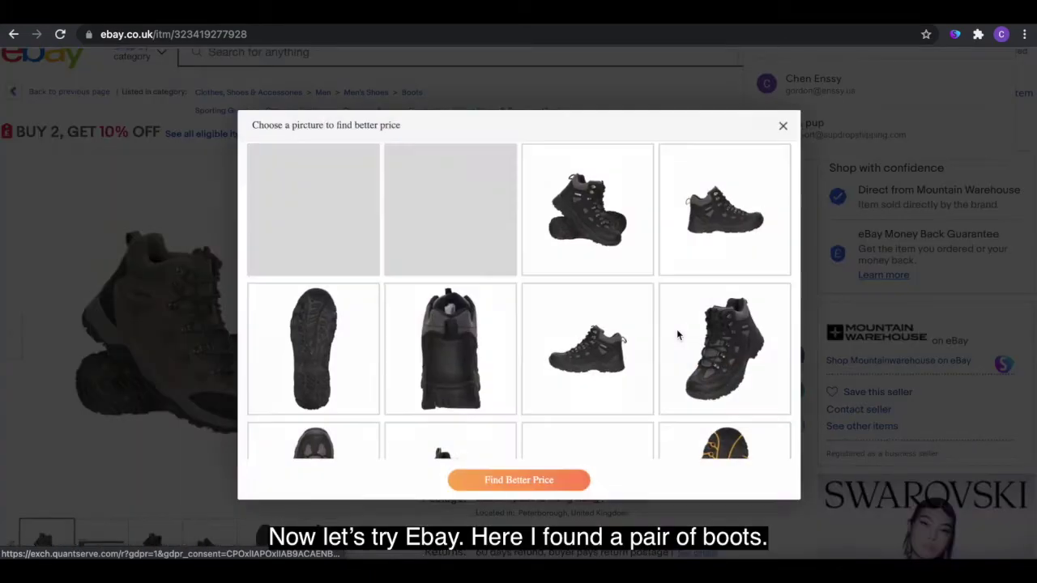
pyautogui.click(312, 209)
pyautogui.click(518, 481)
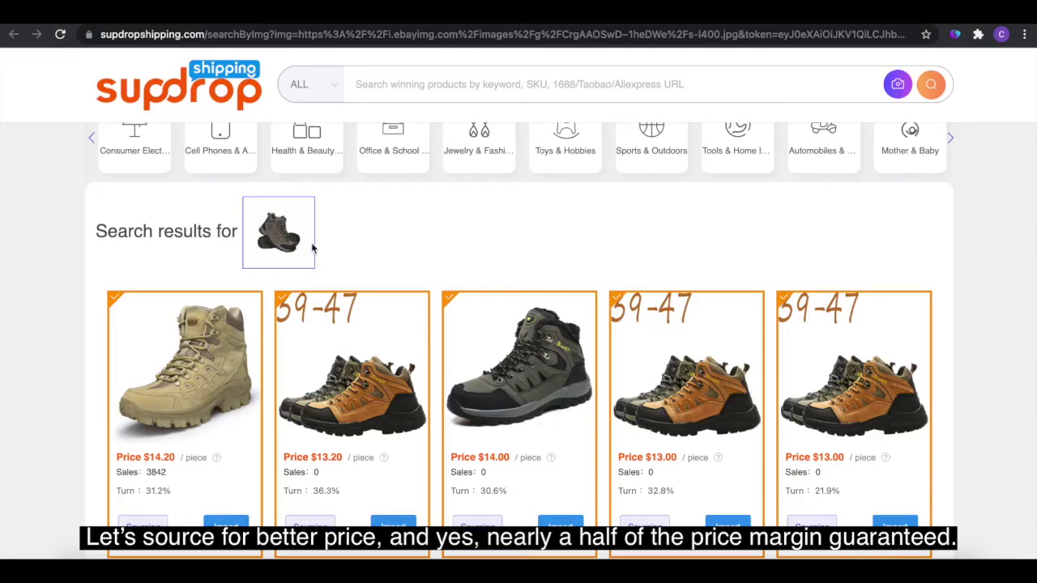
pyautogui.scroll(-2, 507, 435)
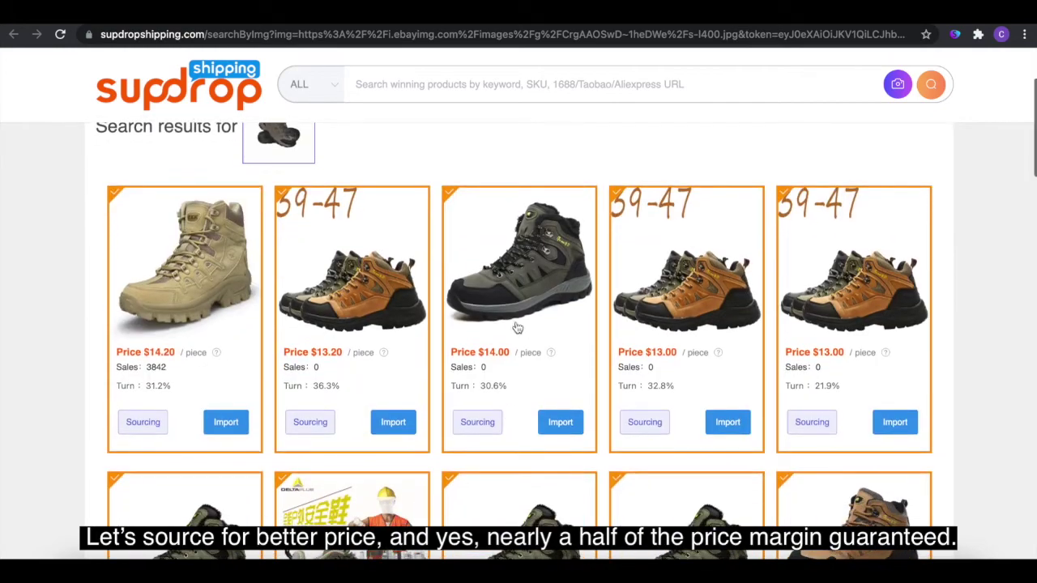
pyautogui.scroll(-2, 528, 315)
pyautogui.scroll(3, 529, 314)
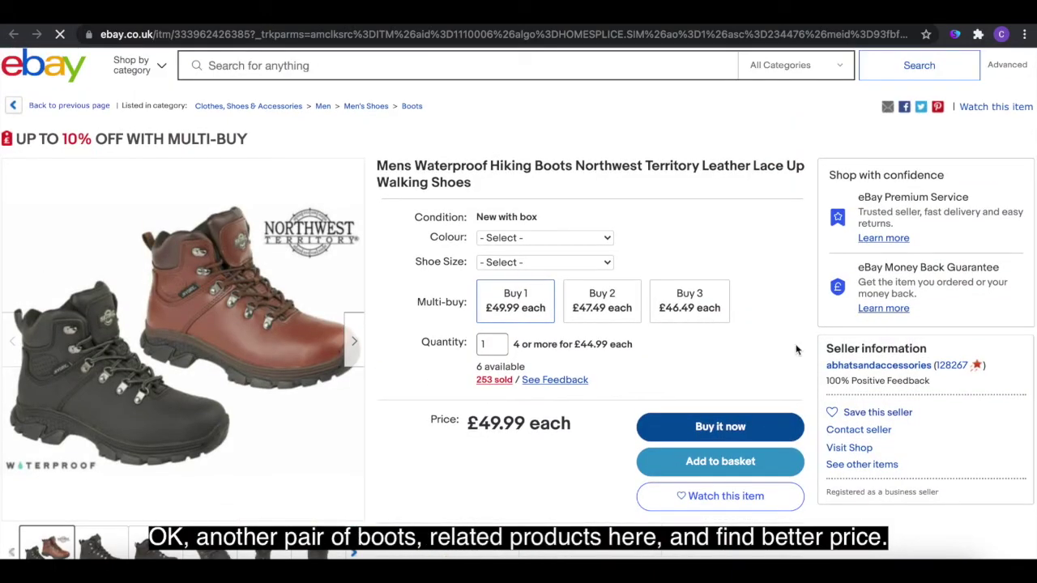
# Step: Search suppliers for the £49.99 Northwest Territory boots, finding matches from $11.03
pyautogui.moveTo(1001, 365)
pyautogui.click(942, 376)
pyautogui.click(454, 219)
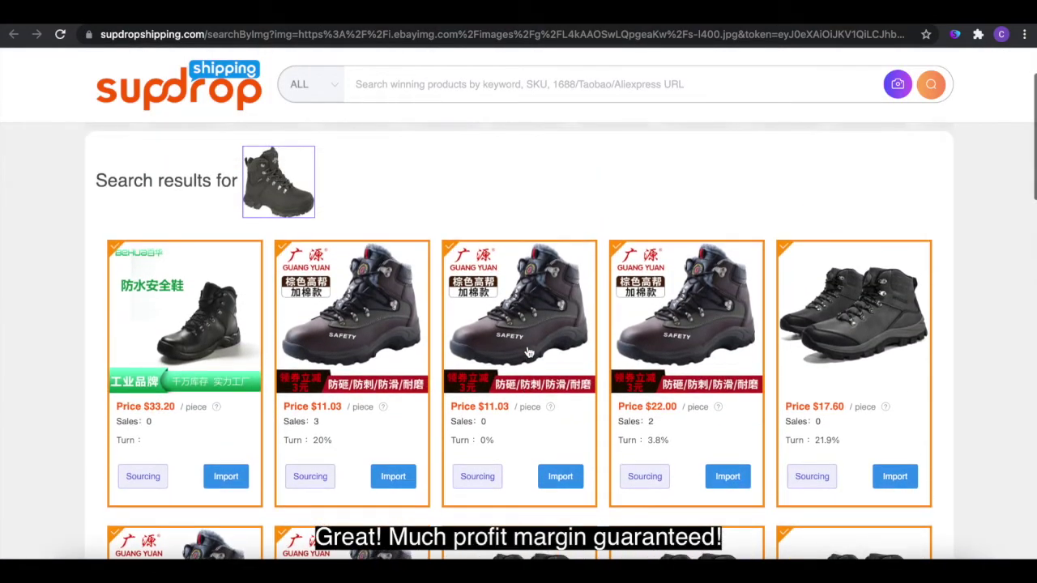
pyautogui.scroll(-3, 529, 352)
pyautogui.scroll(2, 529, 352)
pyautogui.scroll(1, 528, 352)
pyautogui.scroll(-5, 528, 351)
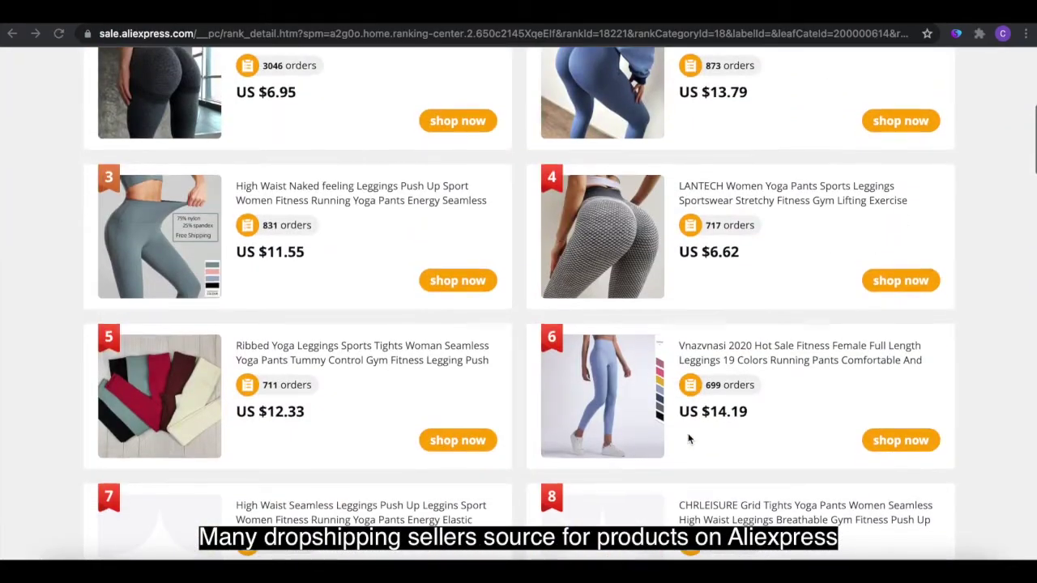
# Step: Scroll back to the top of the Women's Yoga Pants monthly-orders ranking
pyautogui.scroll(2, 689, 439)
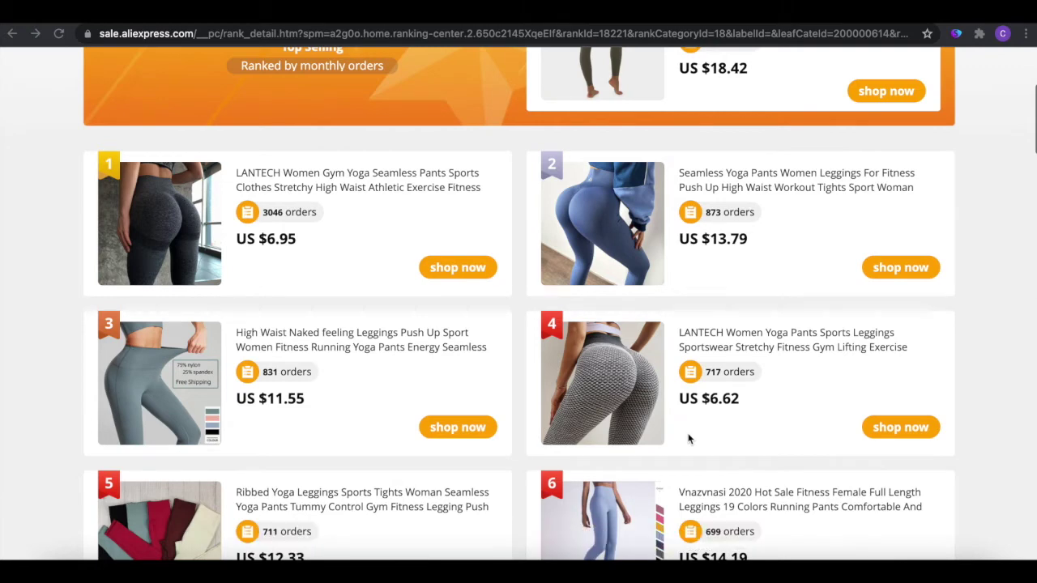
pyautogui.scroll(2, 689, 437)
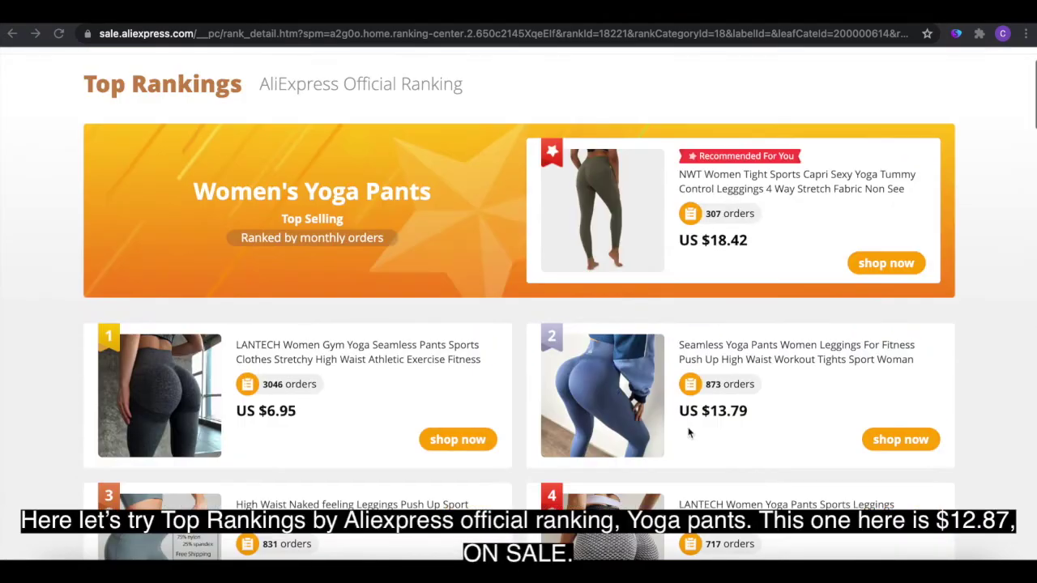
# Step: Open the second-ranked seamless blue yoga pants product page
pyautogui.click(712, 358)
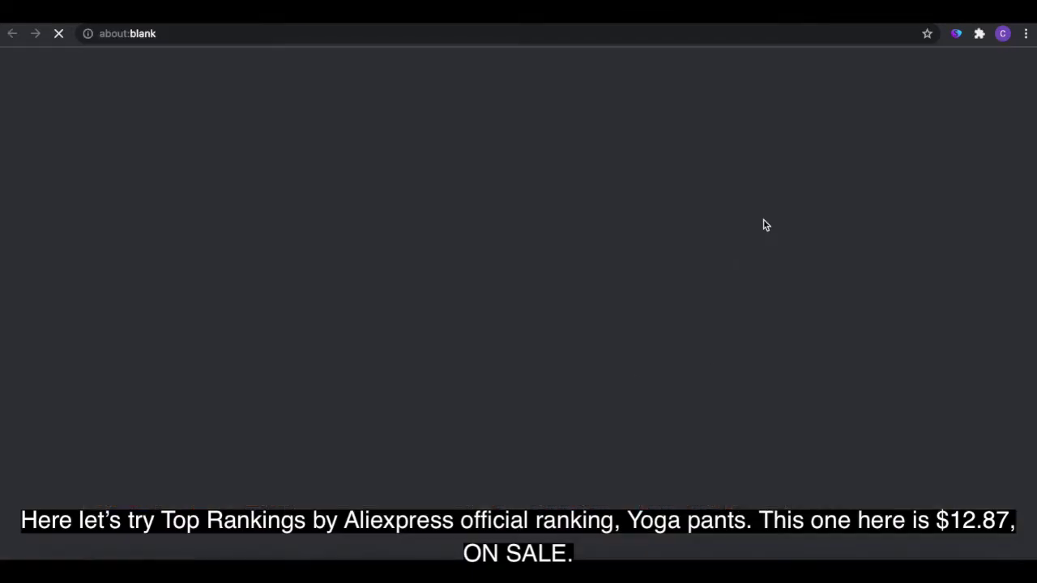
pyautogui.scroll(-2, 700, 291)
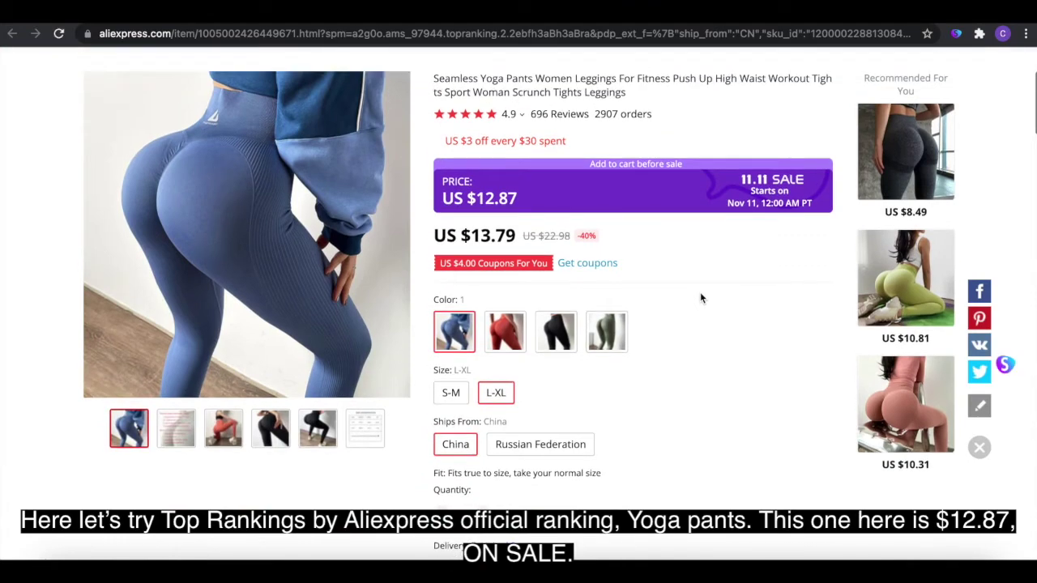
pyautogui.scroll(3, 521, 318)
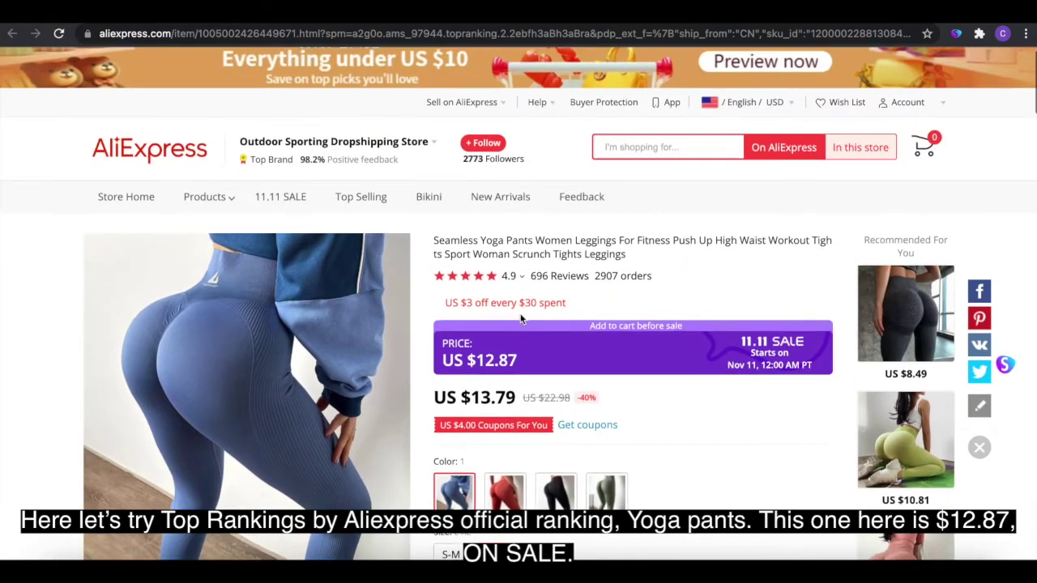
pyautogui.scroll(-1, 521, 318)
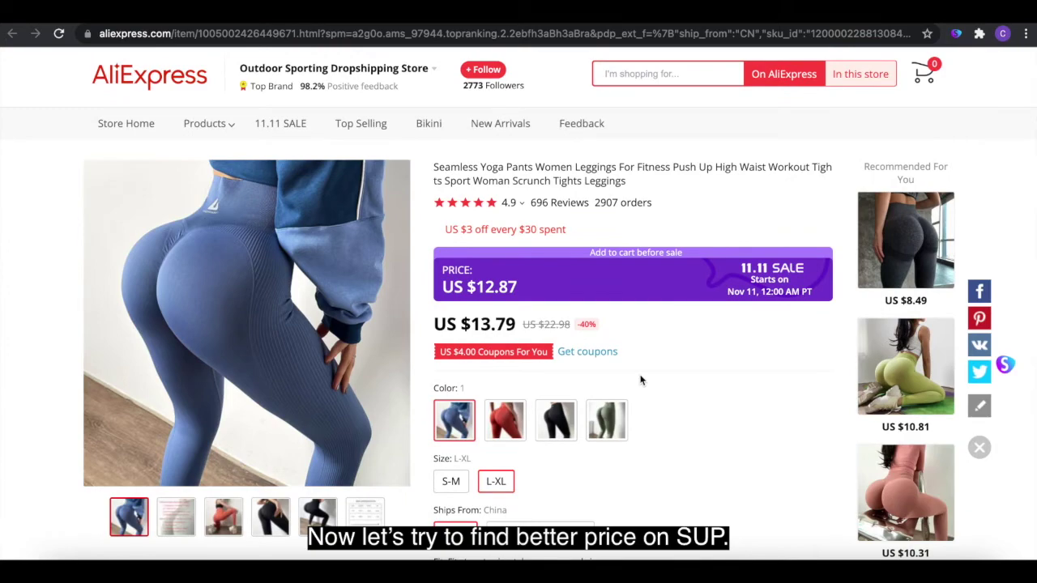
pyautogui.scroll(-1, 641, 380)
# Step: Run Find Better Price with the first yoga pants picture, reviewing suppliers from $4.60
pyautogui.moveTo(1005, 365)
pyautogui.click(924, 374)
pyautogui.click(341, 230)
pyautogui.click(541, 482)
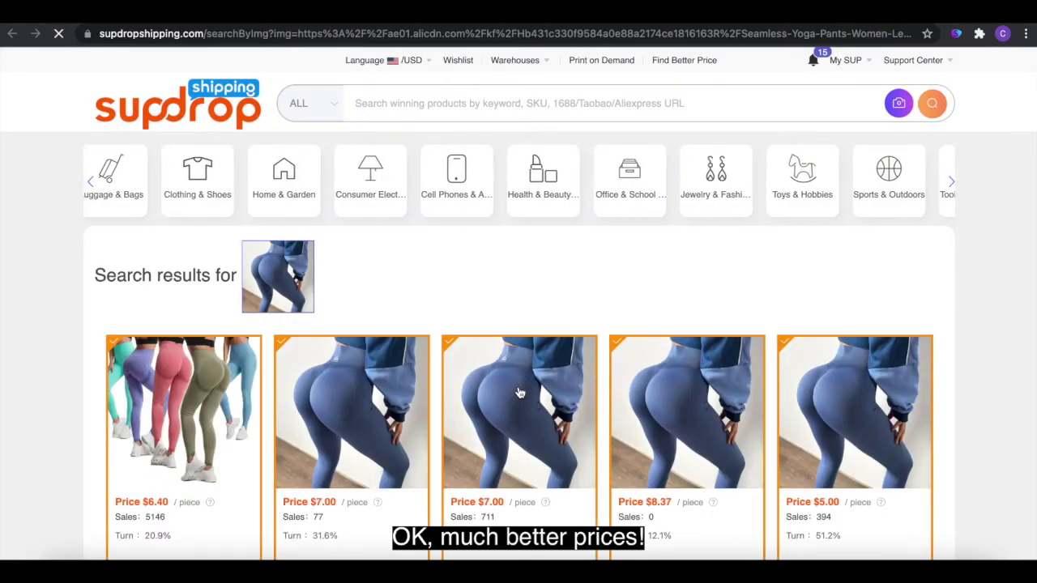
pyautogui.scroll(-5, 520, 393)
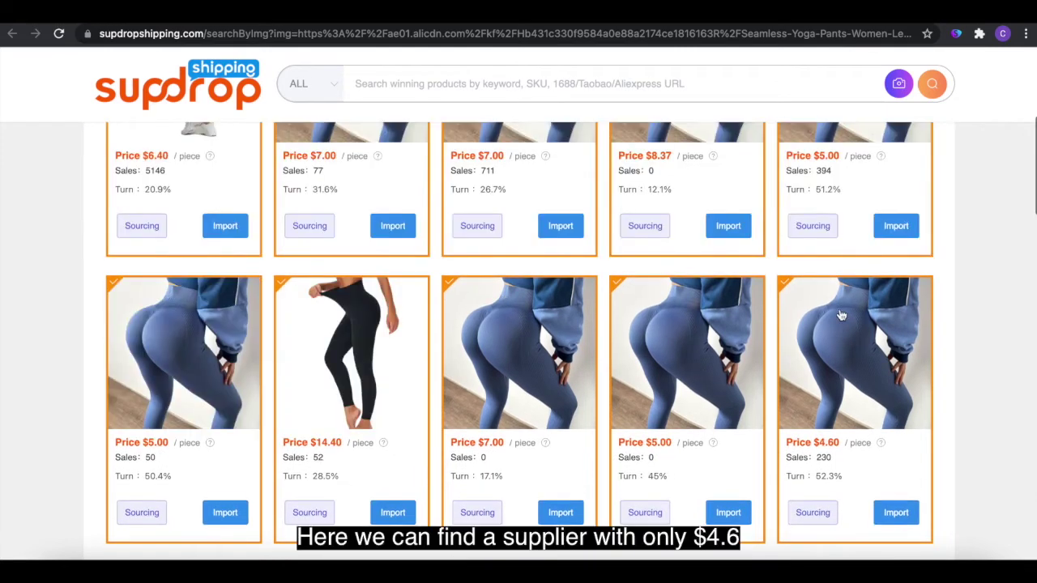
pyautogui.scroll(-1, 841, 324)
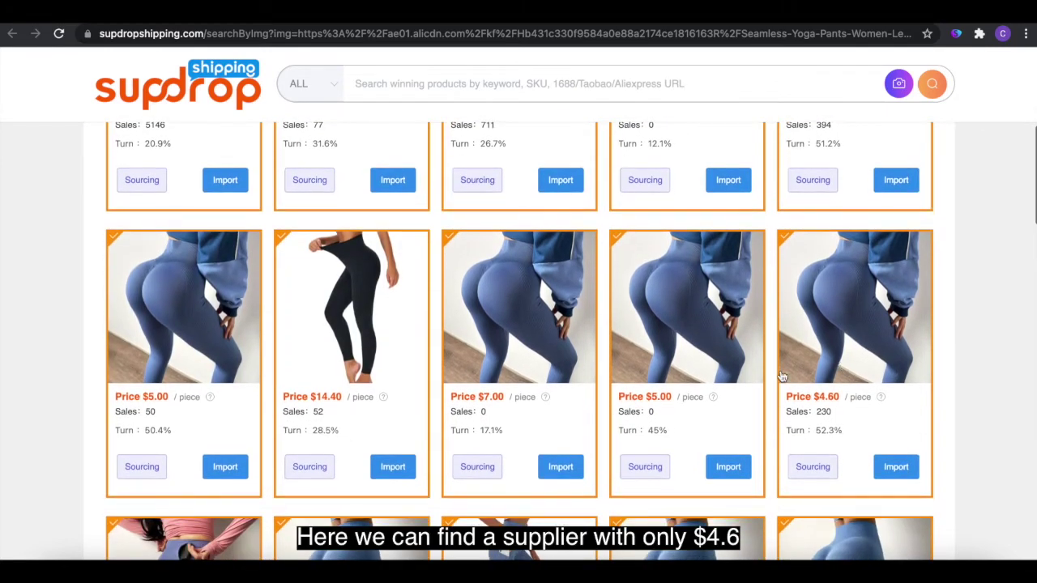
pyautogui.scroll(1, 791, 337)
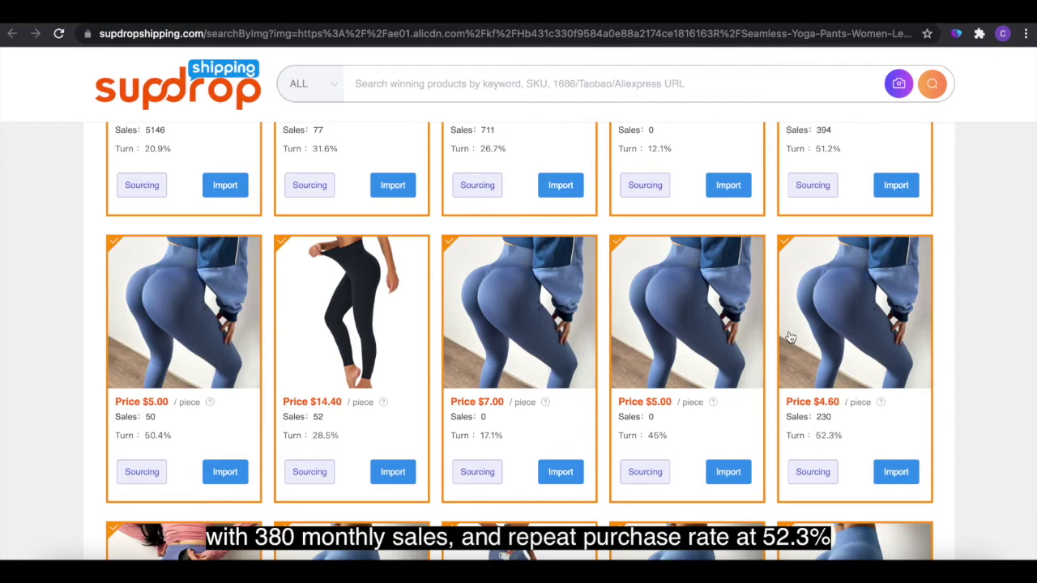
pyautogui.scroll(1, 791, 337)
pyautogui.scroll(-3, 791, 337)
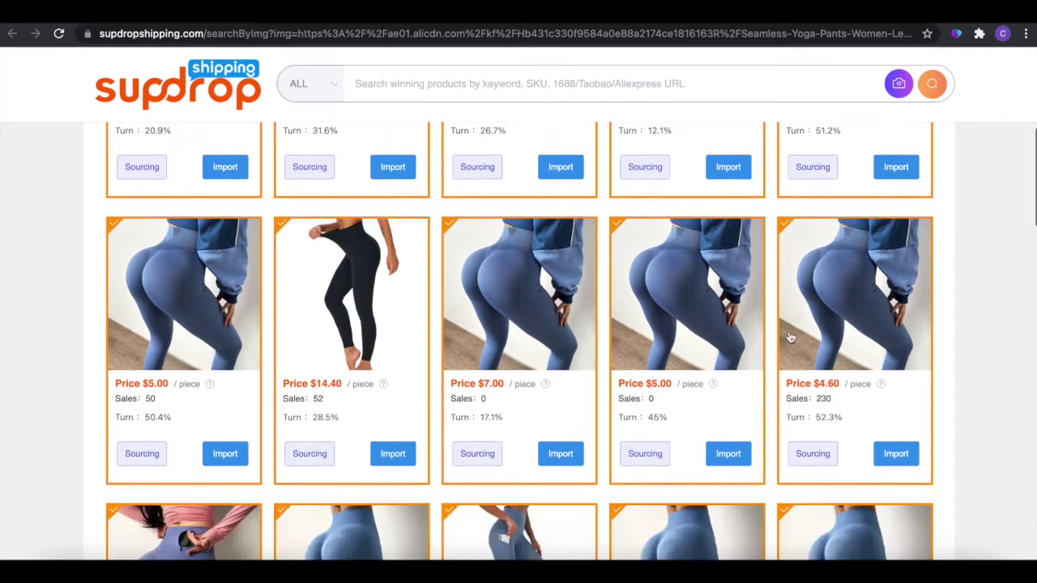
pyautogui.scroll(-1, 791, 337)
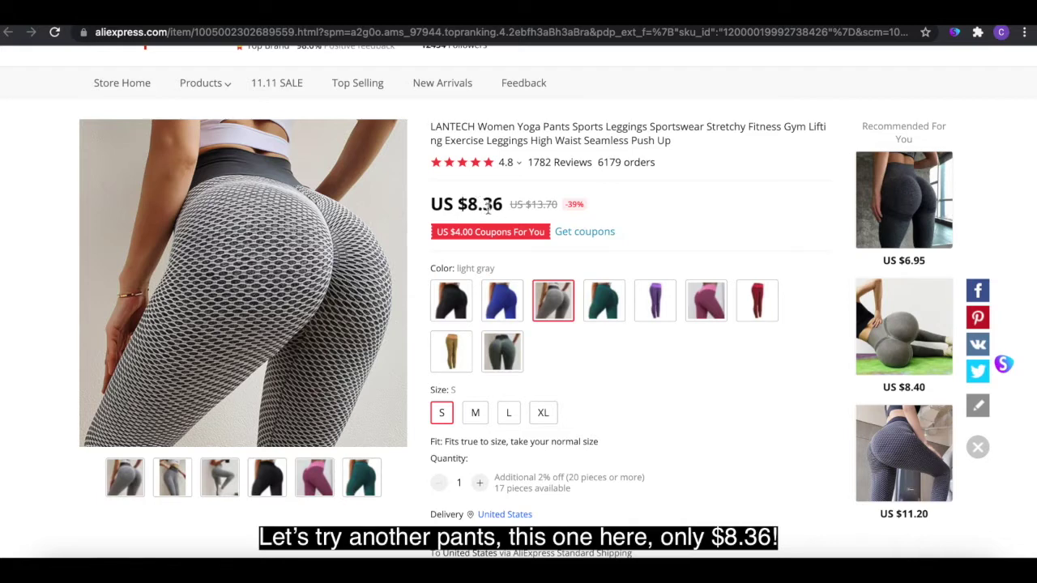
# Step: Search suppliers for the grey LANTECH leggings' first picture, reviewing prices down to $2.40
pyautogui.moveTo(1003, 364)
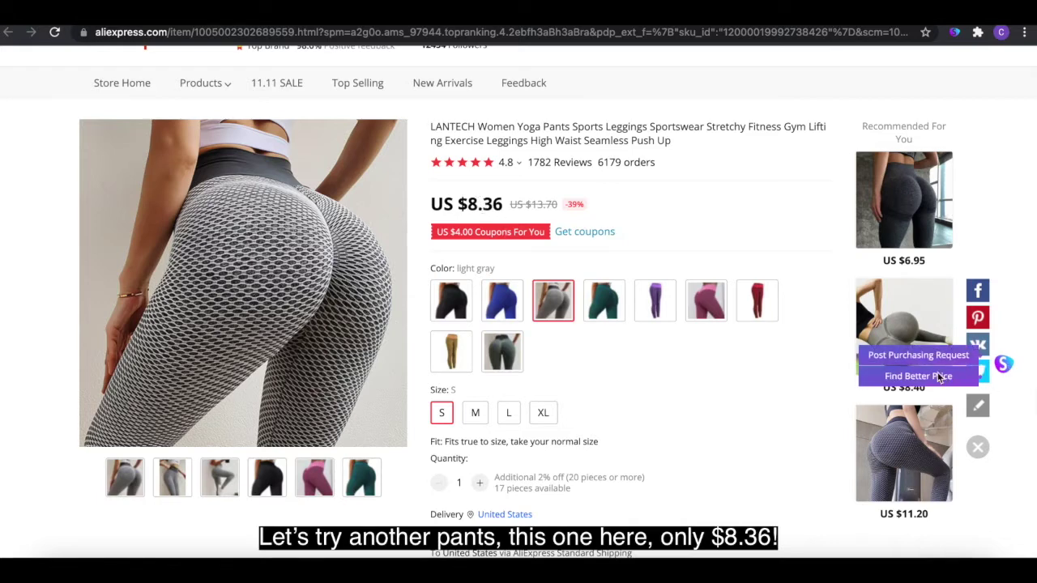
pyautogui.click(919, 377)
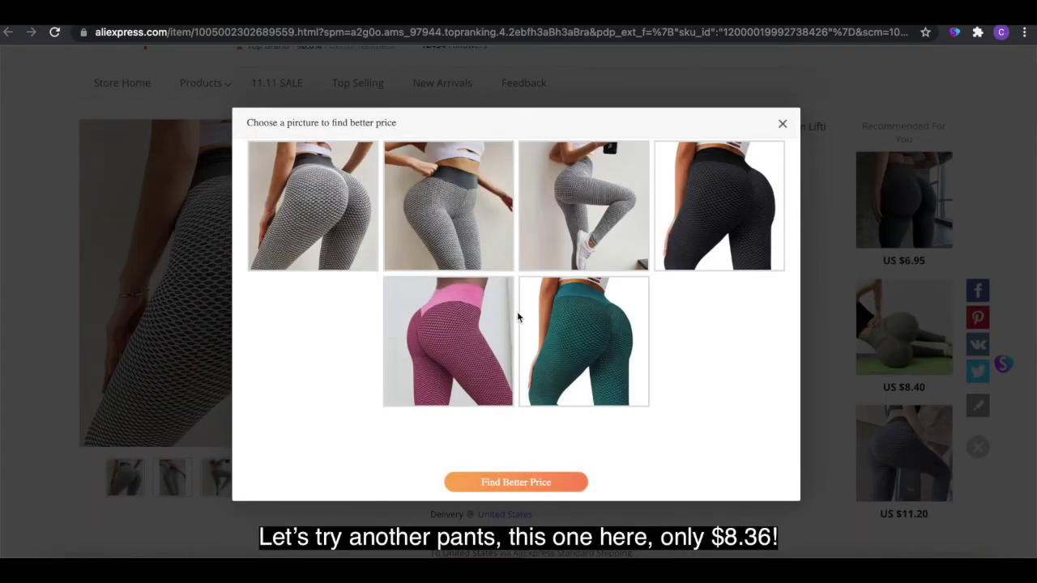
pyautogui.click(339, 218)
pyautogui.click(543, 483)
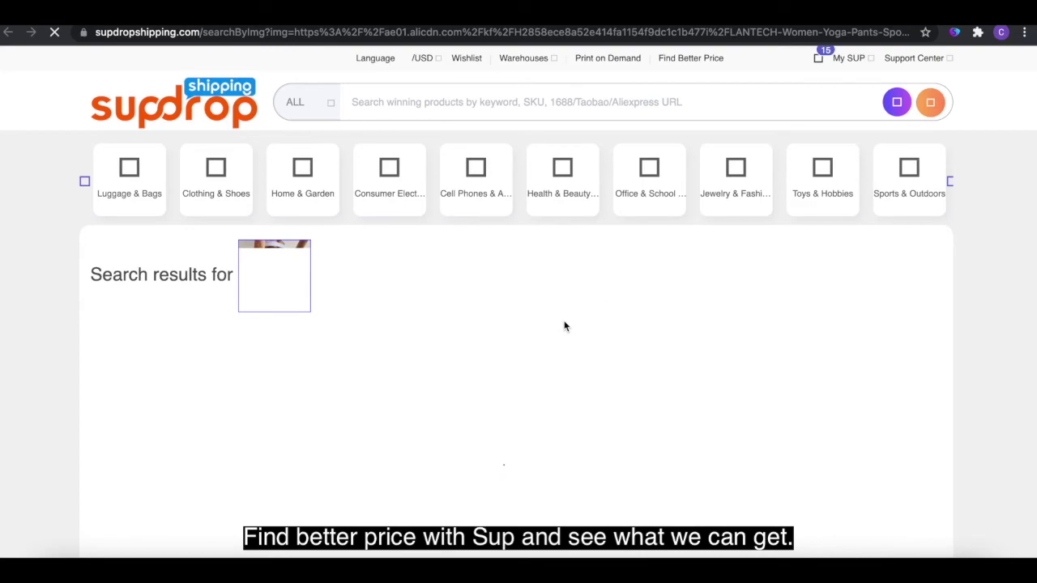
pyautogui.scroll(-3, 486, 362)
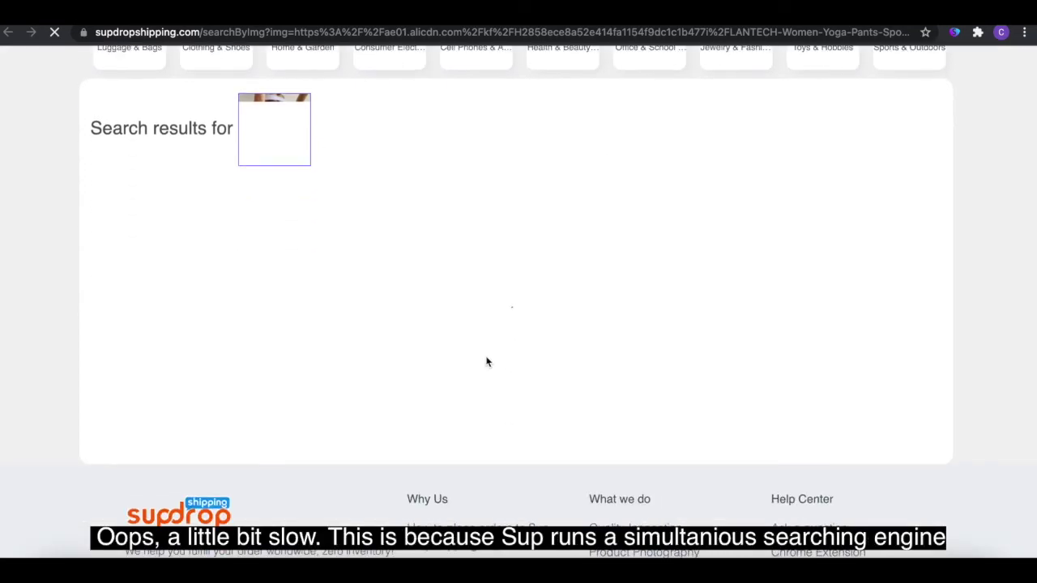
pyautogui.scroll(2, 487, 362)
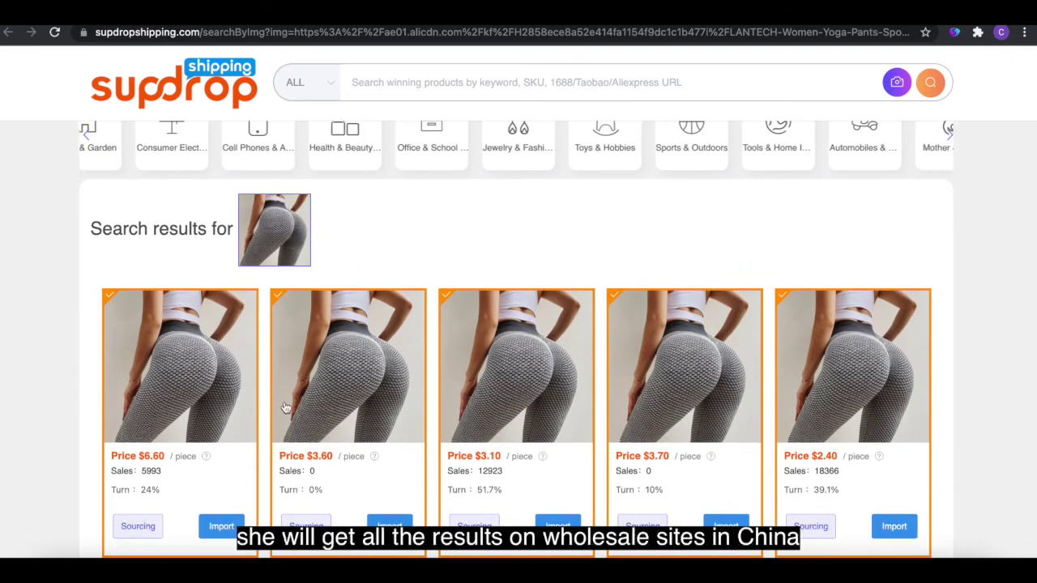
pyautogui.scroll(-1, 346, 358)
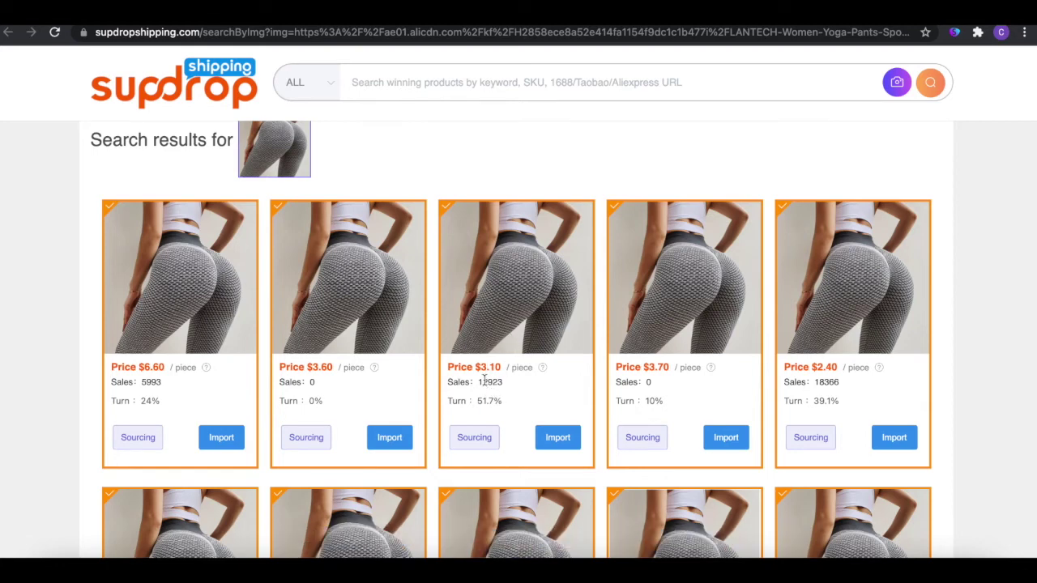
pyautogui.scroll(-2, 484, 380)
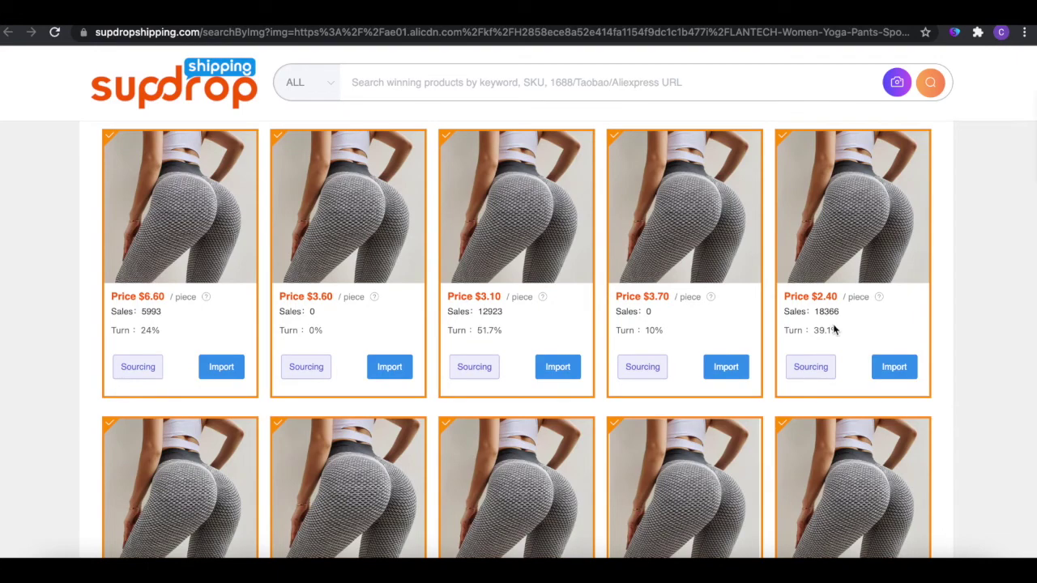
pyautogui.scroll(-2, 835, 295)
pyautogui.scroll(2, 843, 267)
pyautogui.scroll(-1, 840, 284)
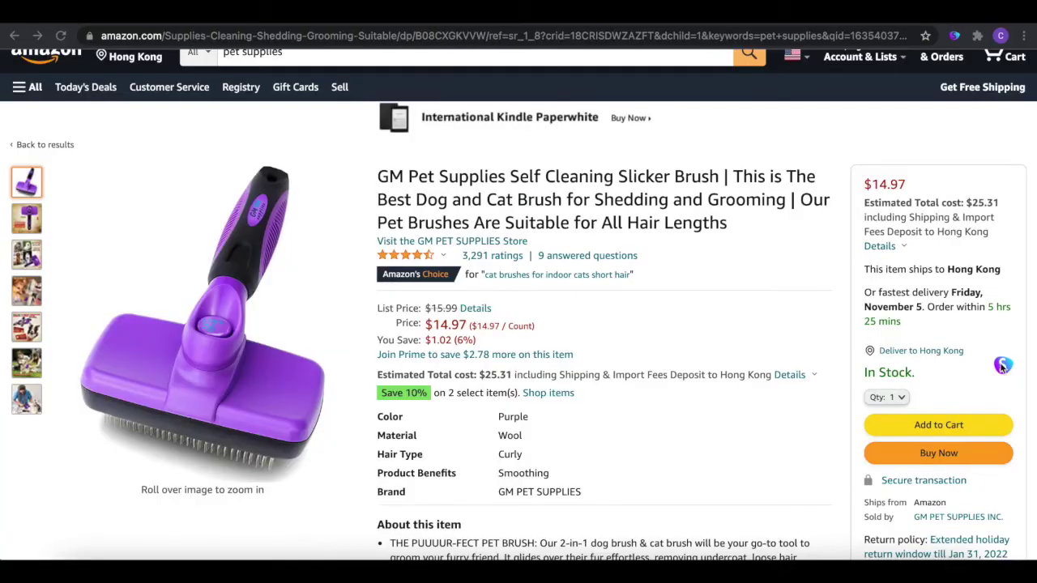
# Step: Run Find Better Price on the Amazon pet brush's first picture
pyautogui.moveTo(1004, 369)
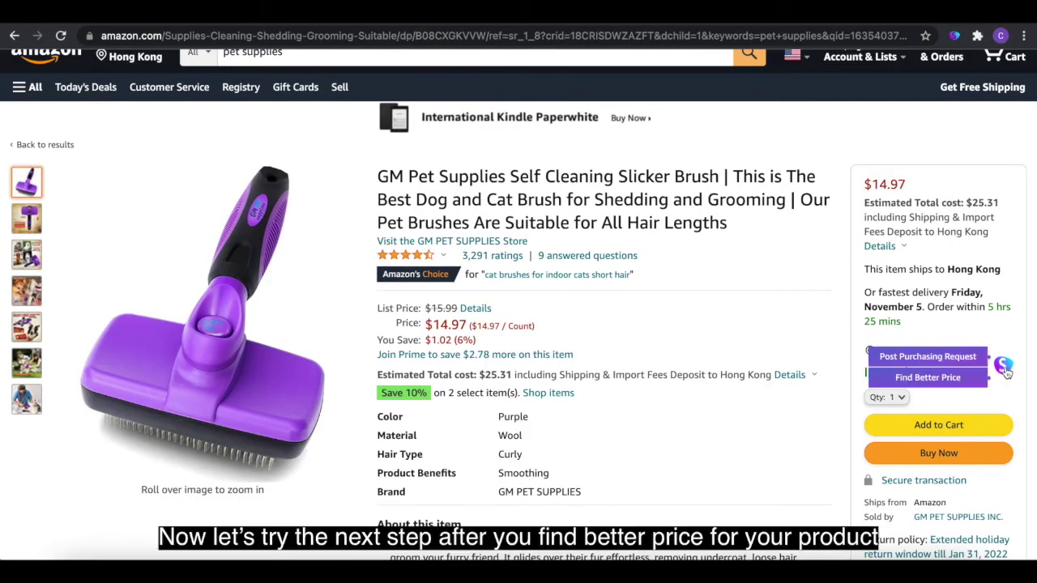
pyautogui.click(932, 378)
pyautogui.click(357, 237)
pyautogui.click(512, 487)
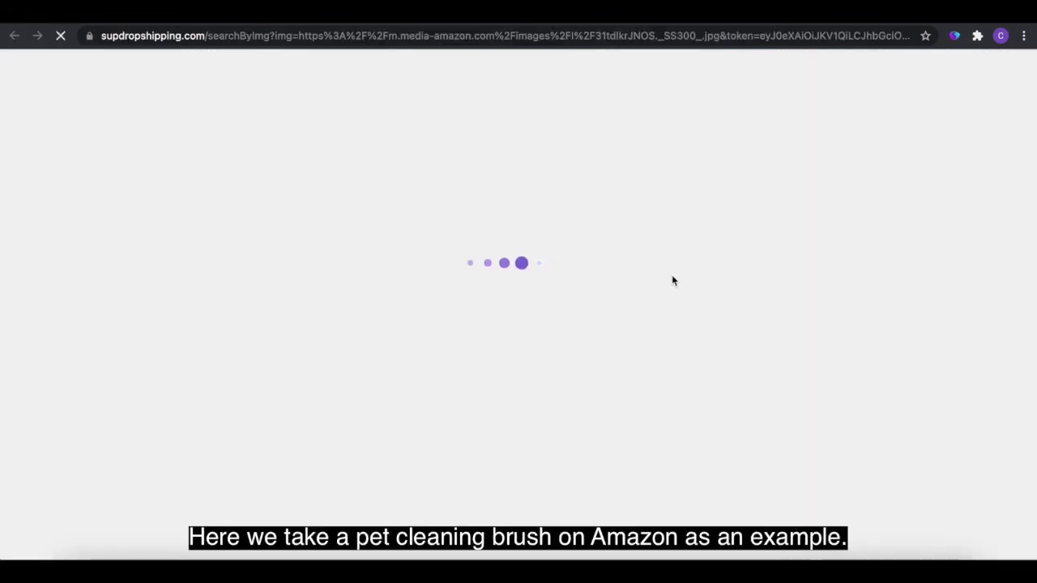
# Step: Import the $3.10 purple slicker brush and confirm the import
pyautogui.scroll(-2, 599, 308)
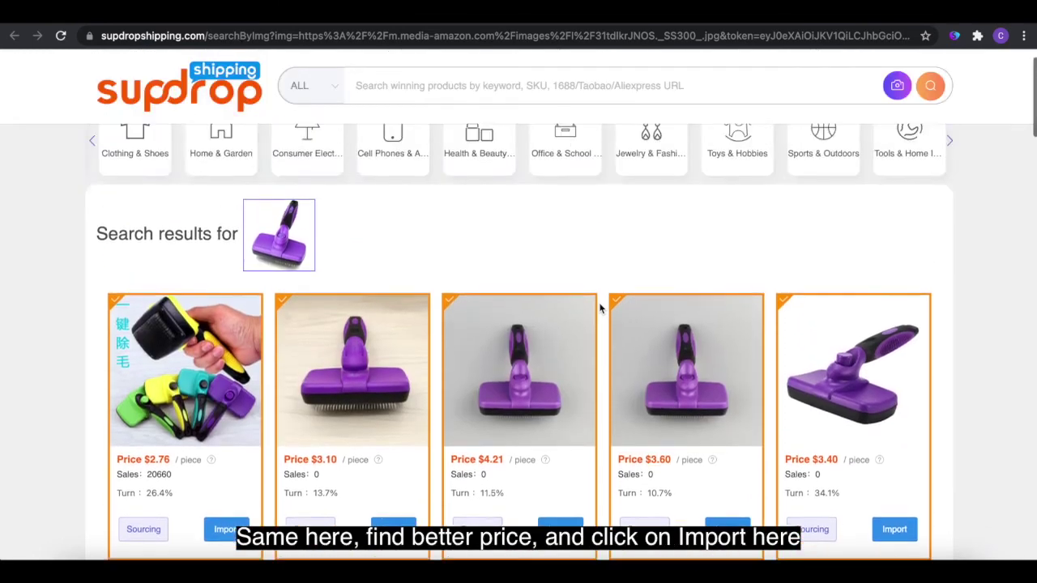
pyautogui.scroll(-2, 602, 303)
pyautogui.click(394, 426)
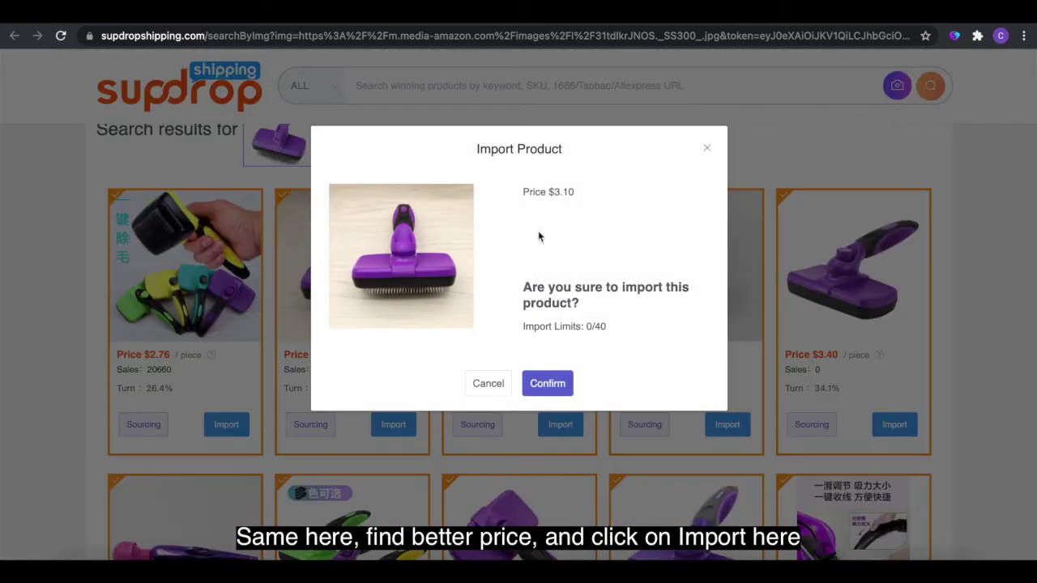
pyautogui.click(548, 383)
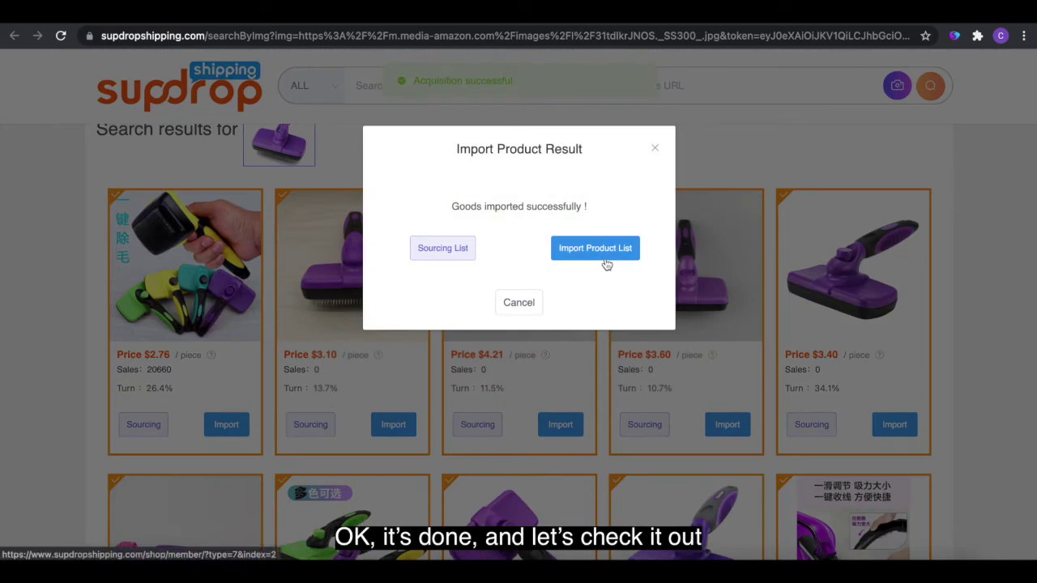
# Step: Go to Import Product List and show the Action options for the $4.20 pet grooming comb
pyautogui.click(588, 250)
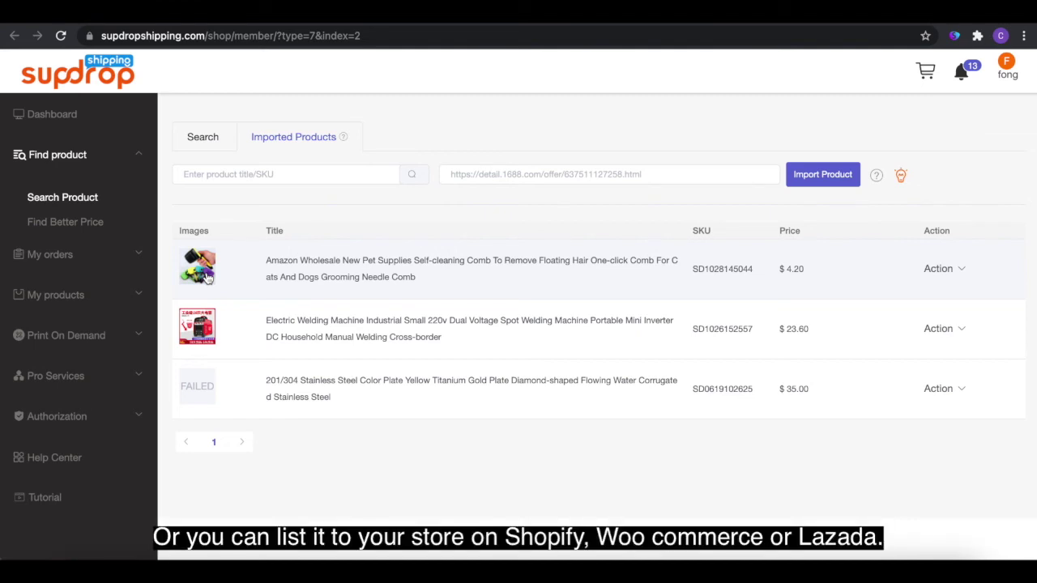
pyautogui.click(960, 268)
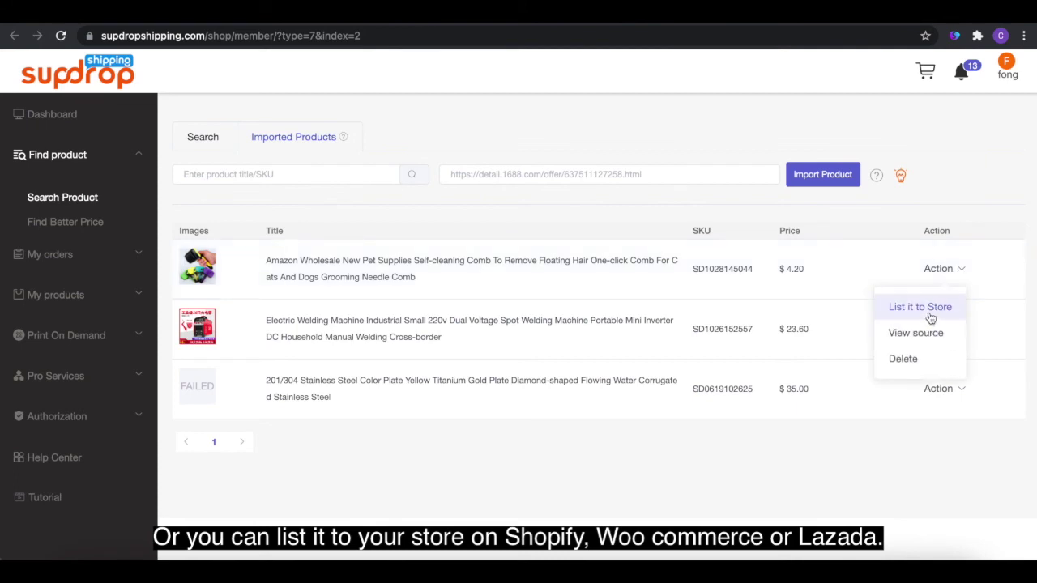